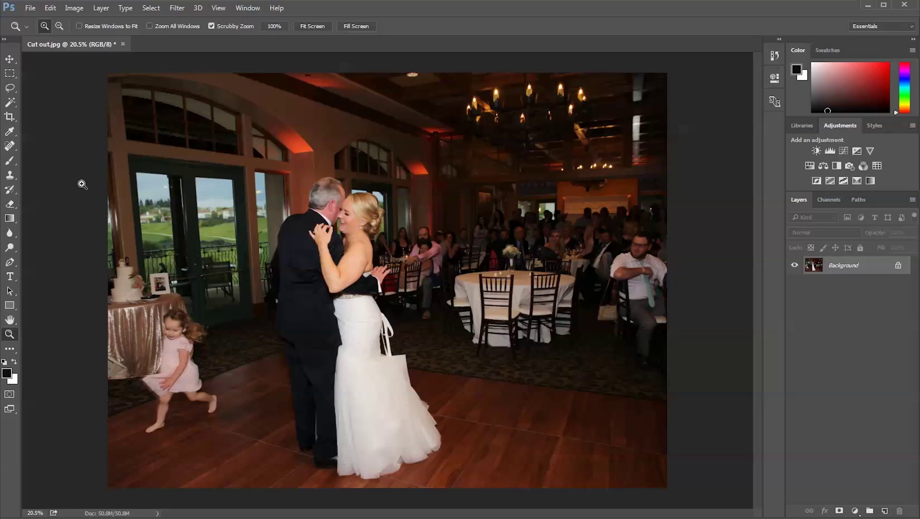
Lasso a loose outline around the running girl and fill the selection with Content-Aware
left_click(16, 90)
scroll(222, 172, "up", 5)
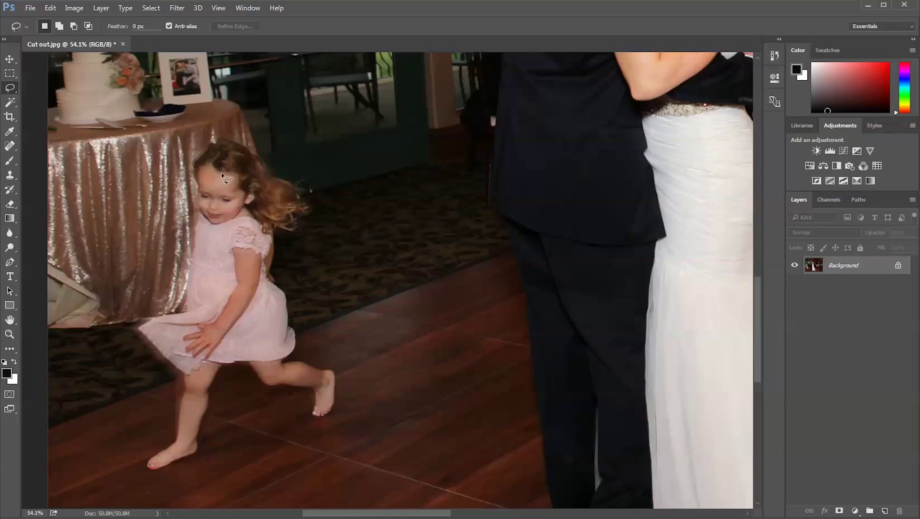
mouse_move(202, 129)
left_mouse_down()
mouse_move(301, 172)
mouse_move(281, 260)
mouse_move(327, 341)
mouse_move(292, 418)
mouse_move(217, 417)
mouse_move(144, 472)
mouse_move(163, 268)
mouse_move(198, 190)
left_mouse_up()
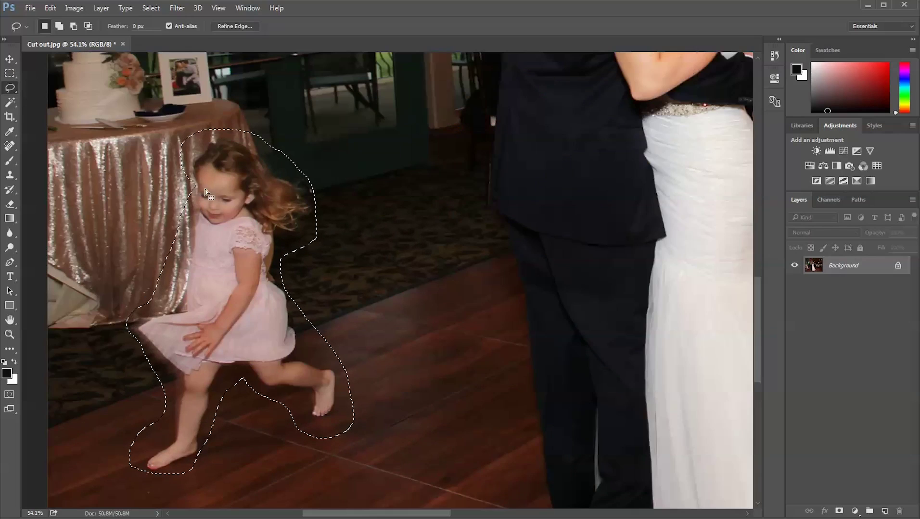
left_click(51, 9)
left_click(61, 167)
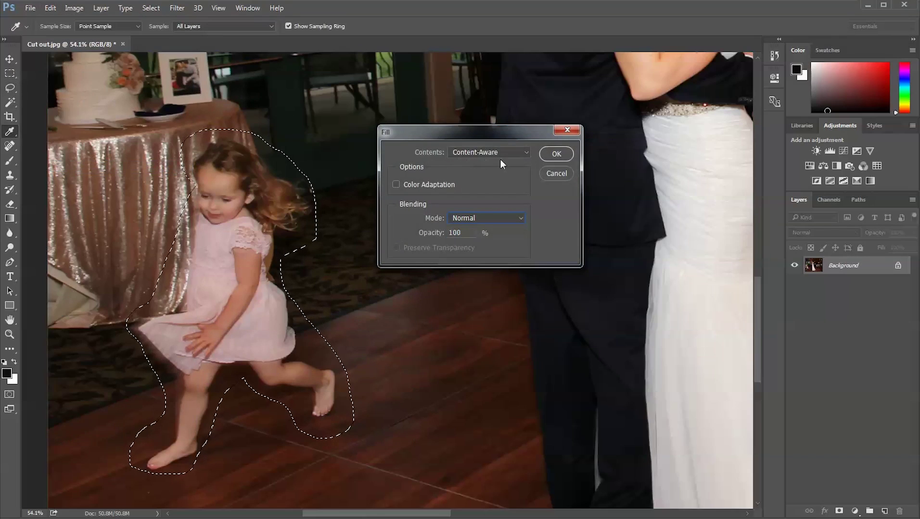
left_click(553, 155)
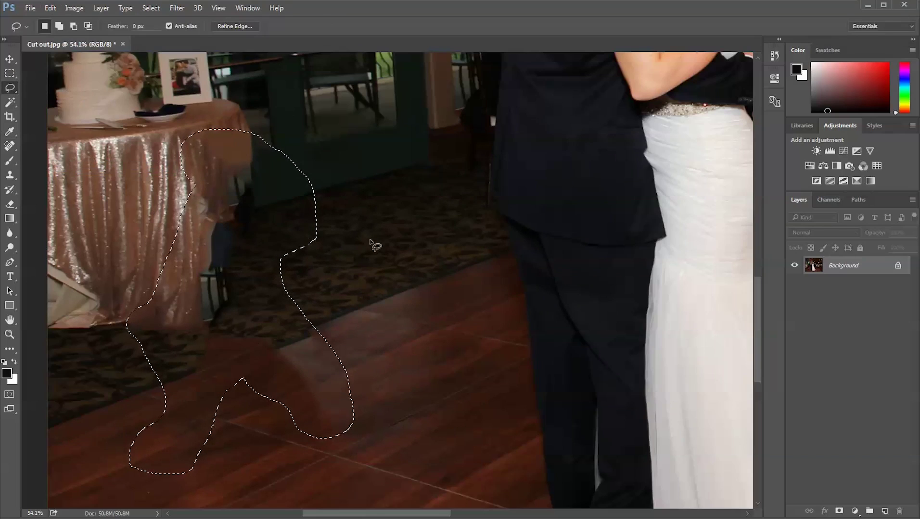
Inspect the filled area beside the cake table and revert the photo to its state before the lasso selection and fill
left_click(10, 292)
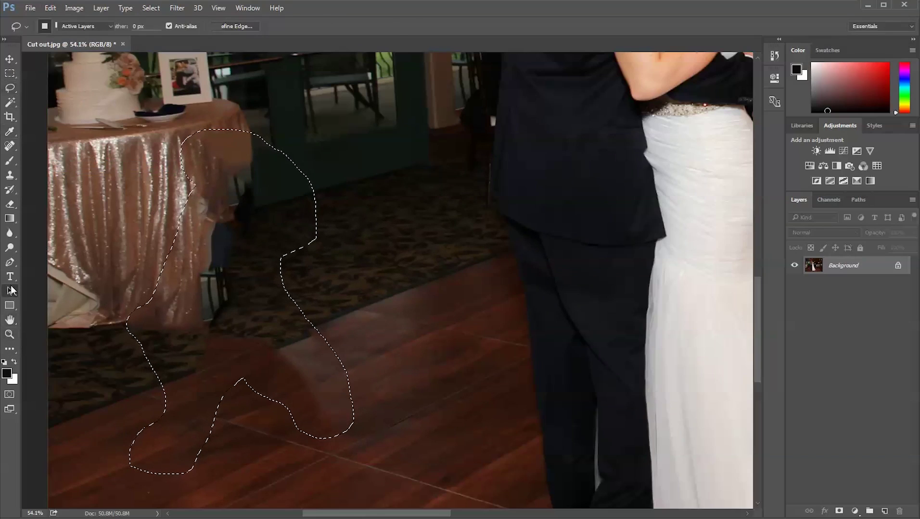
scroll(356, 283, "down", 1)
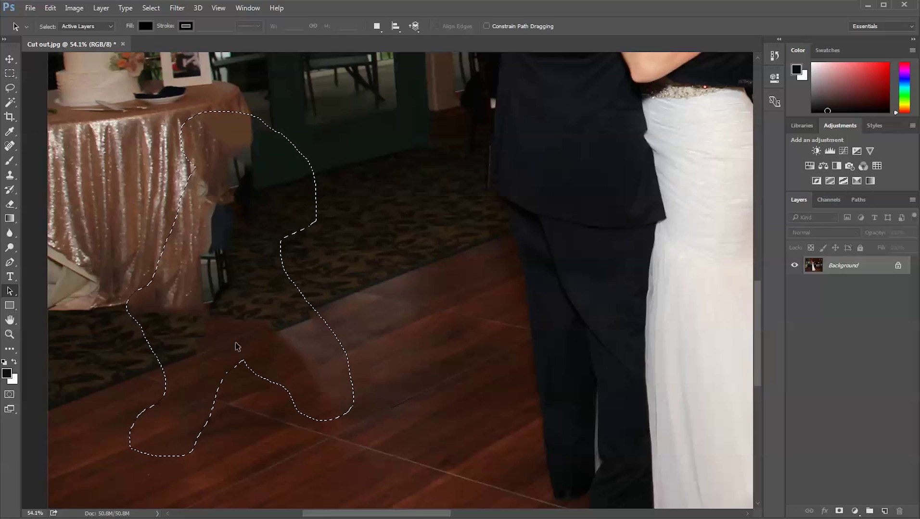
left_click(10, 334)
left_click_drag(349, 253, 248, 359)
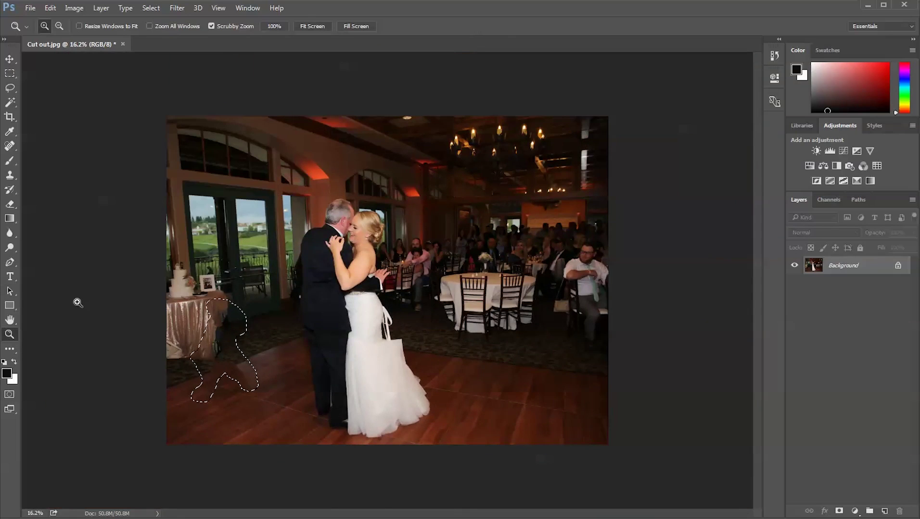
left_click_drag(228, 348, 251, 258)
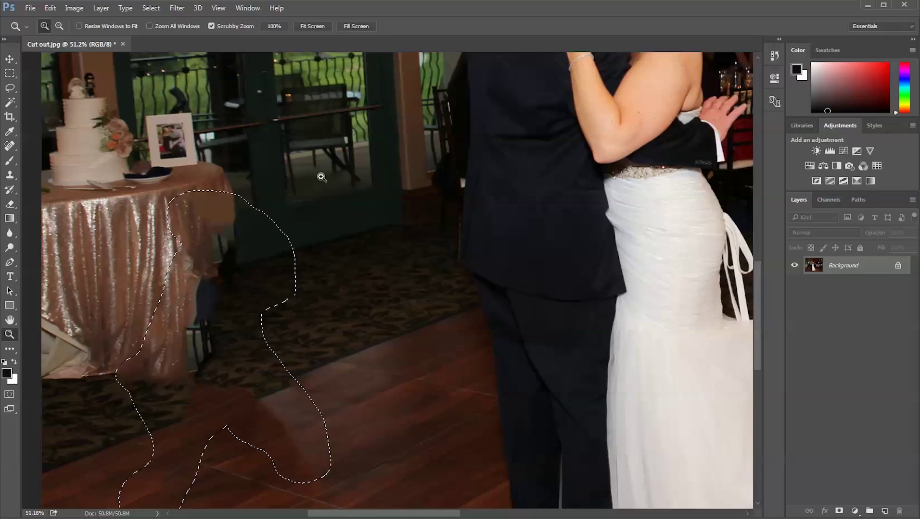
scroll(384, 268, "down", 1)
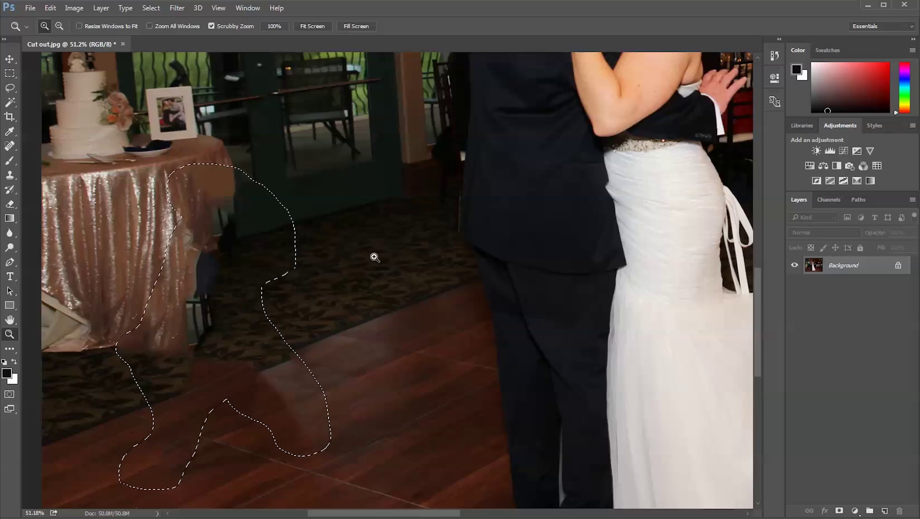
left_click(774, 57)
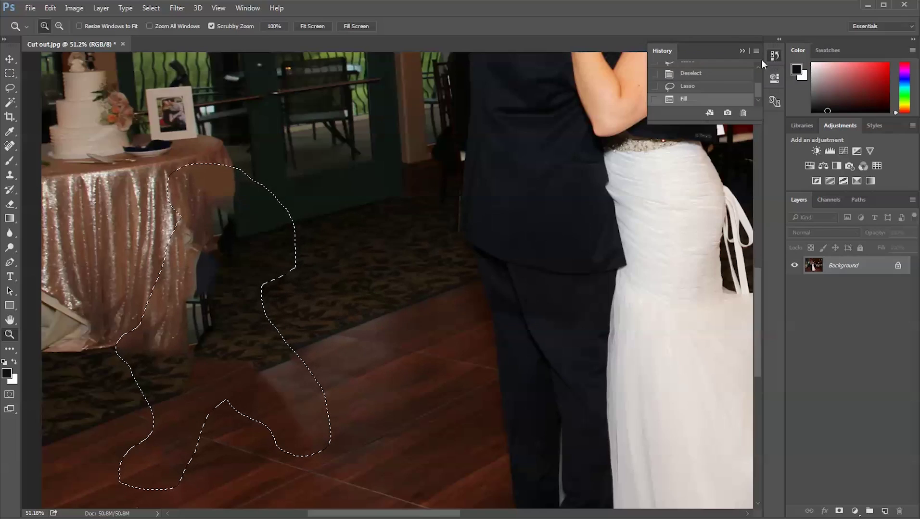
left_click_drag(757, 91, 756, 62)
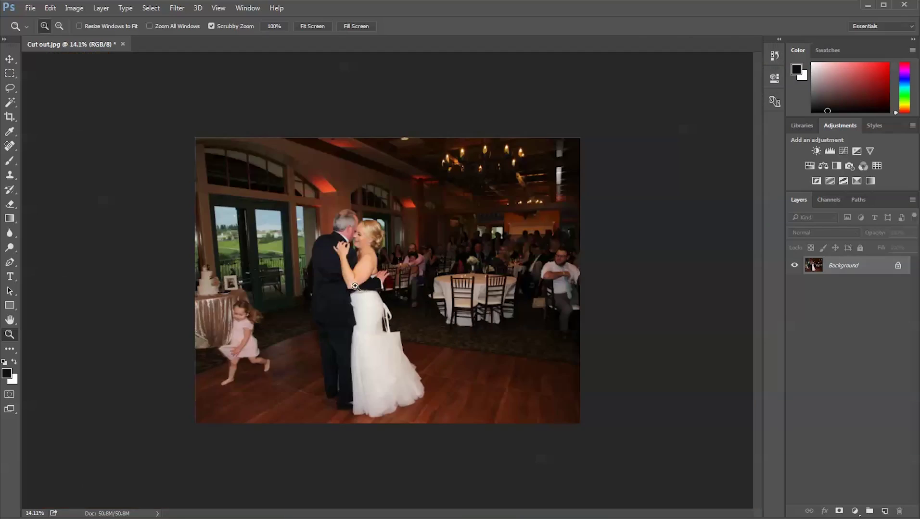
Clone wood floor over the girl's raised back foot with the Clone Stamp tool
left_click_drag(355, 286, 368, 281)
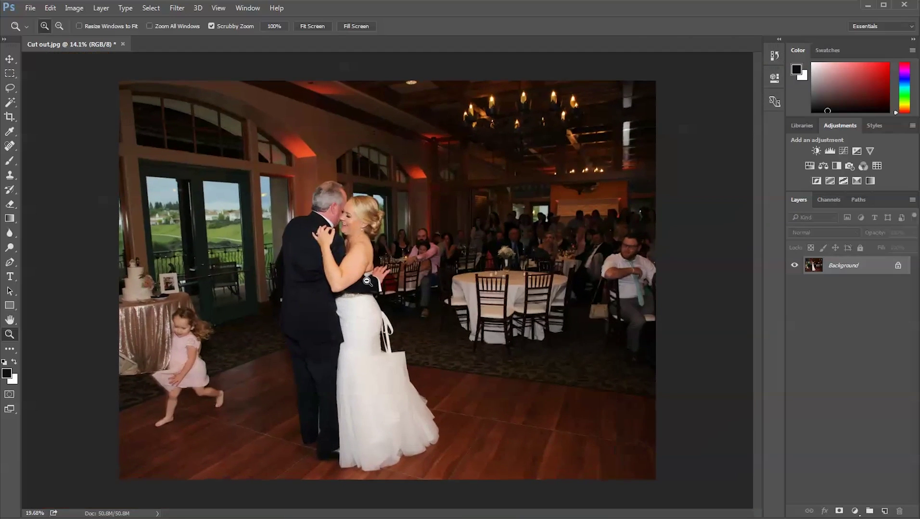
left_click(10, 176)
right_click(17, 179)
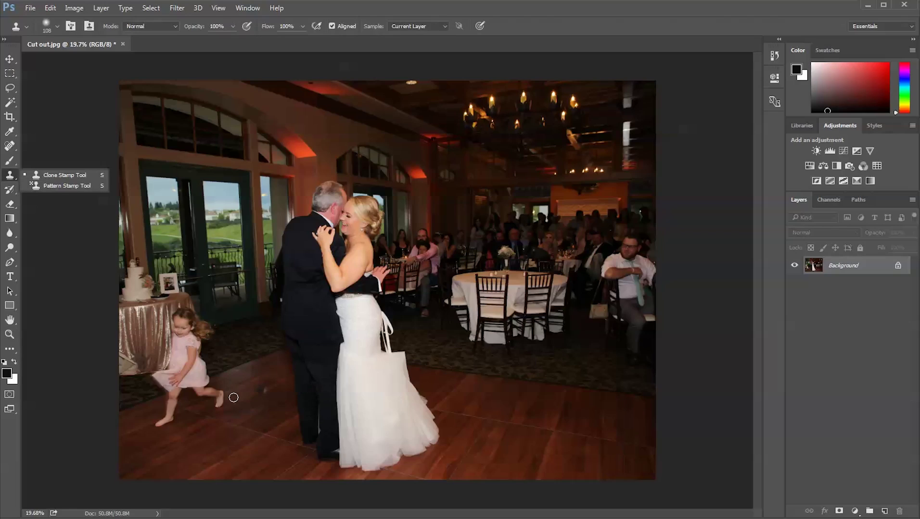
left_click(64, 175)
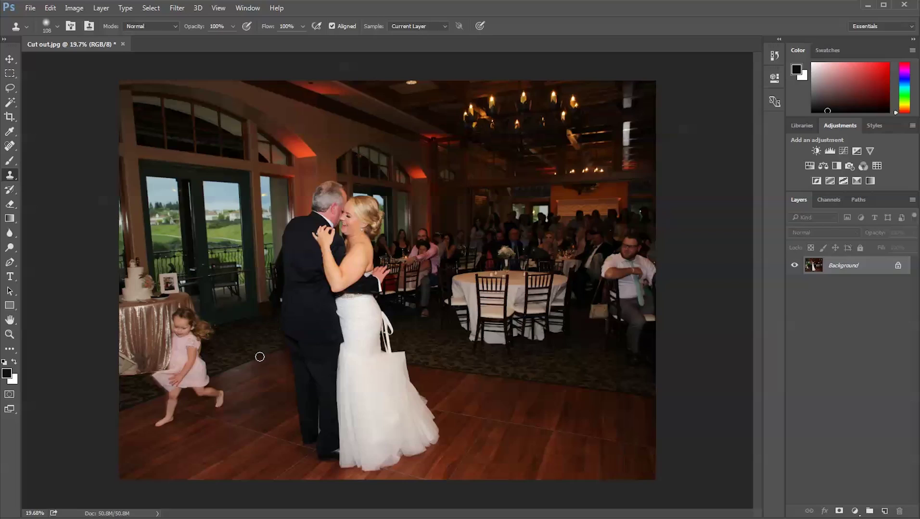
key("alt")
left_click_drag(221, 406, 222, 402)
Set the Clone Stamp brush size to 100 px and clone floor texture over the girl's back leg and the surrounding area
right_click(237, 387)
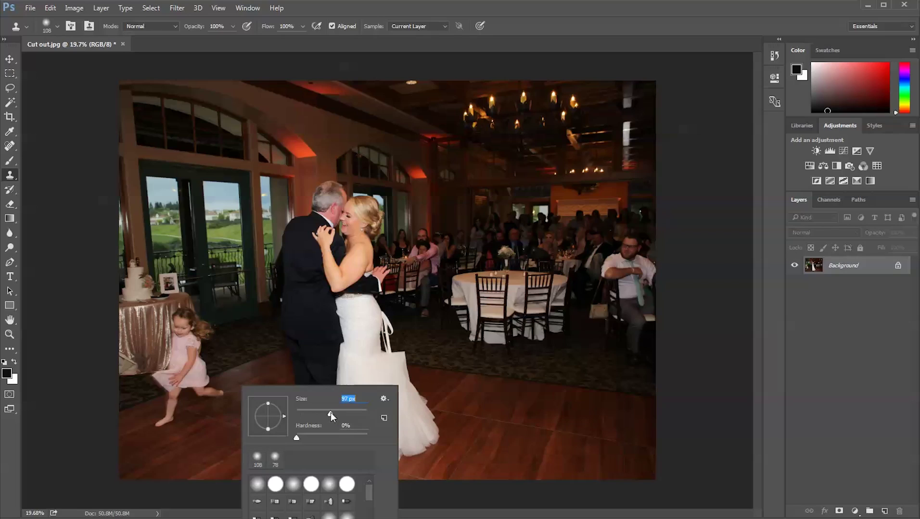
left_click_drag(331, 413, 331, 412)
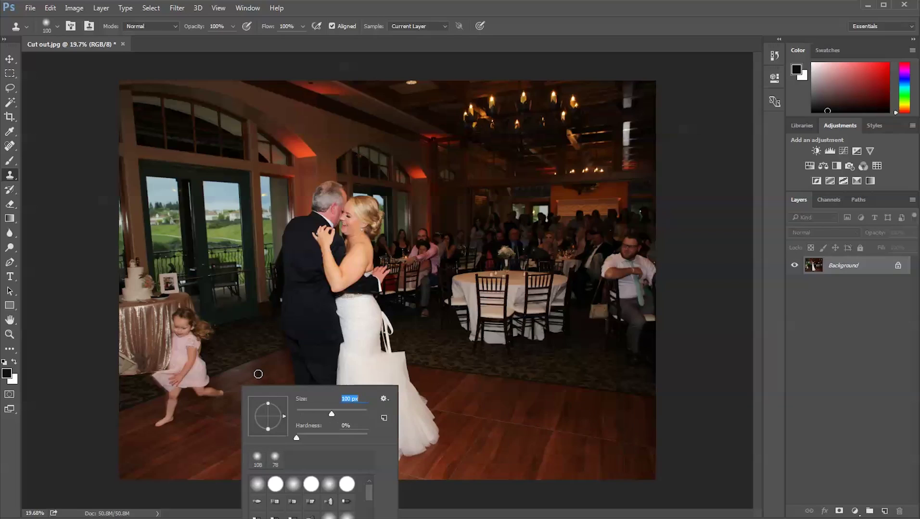
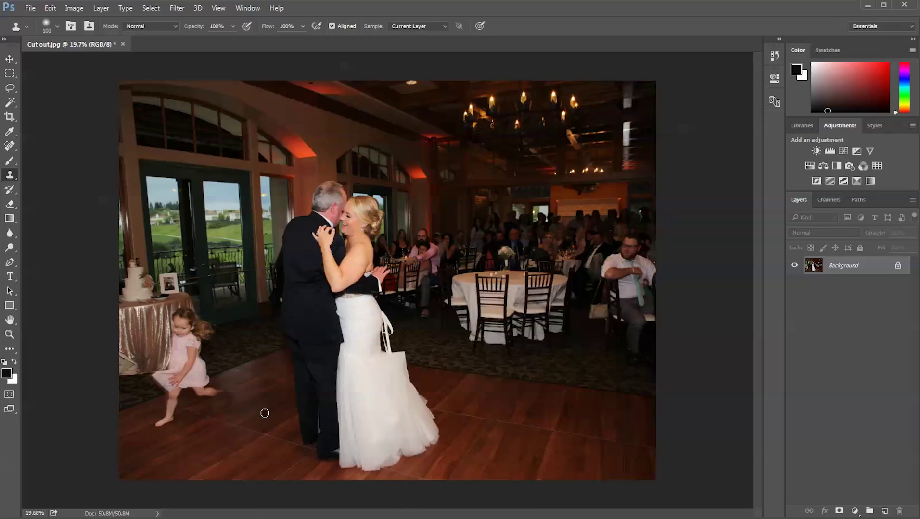
left_click(252, 415, "alt")
left_click_drag(178, 386, 202, 383)
left_click_drag(234, 354, 308, 337)
Clone the patterned carpet over the girl's skirt and hand below the tablecloth's hem
key("z")
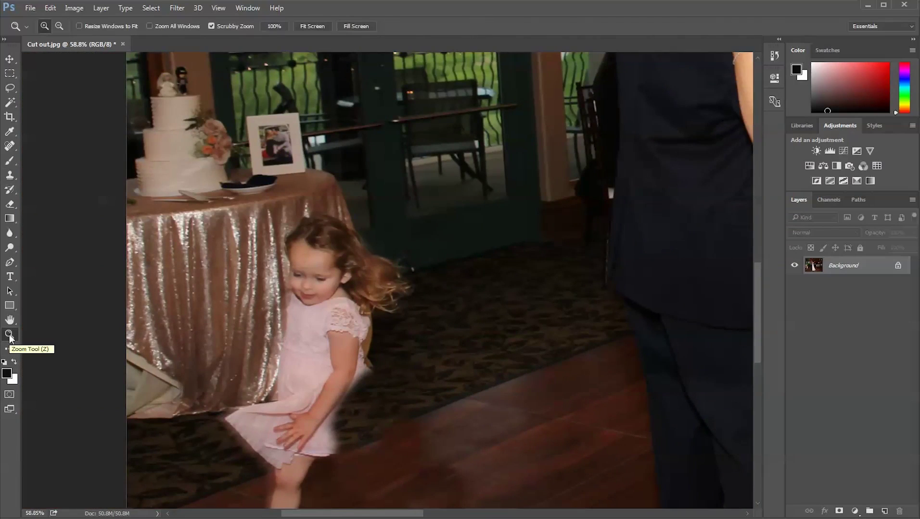
left_click(10, 176)
mouse_move(332, 409)
left_mouse_down()
mouse_move(270, 443)
mouse_move(356, 413)
mouse_move(347, 389)
left_mouse_up()
left_click(506, 335, "alt")
mouse_move(262, 444)
left_mouse_down()
mouse_move(314, 441)
mouse_move(378, 403)
left_mouse_up()
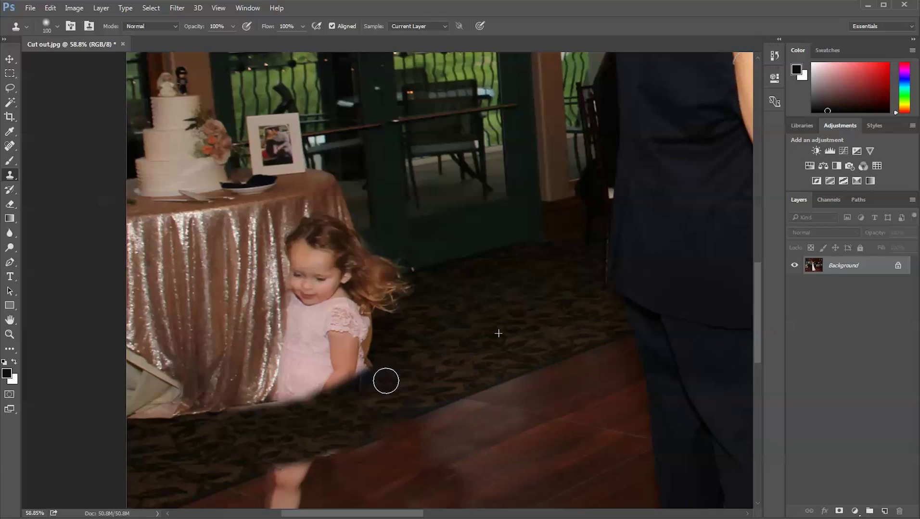
Clone carpet and wood floor over the girl's remaining front leg
scroll(523, 324, "down", 3)
mouse_move(269, 419)
left_mouse_down()
mouse_move(303, 394)
mouse_move(250, 401)
mouse_move(285, 402)
mouse_move(304, 334)
mouse_move(353, 395)
left_mouse_up()
left_click(341, 384, "alt")
left_click_drag(294, 368, 239, 350)
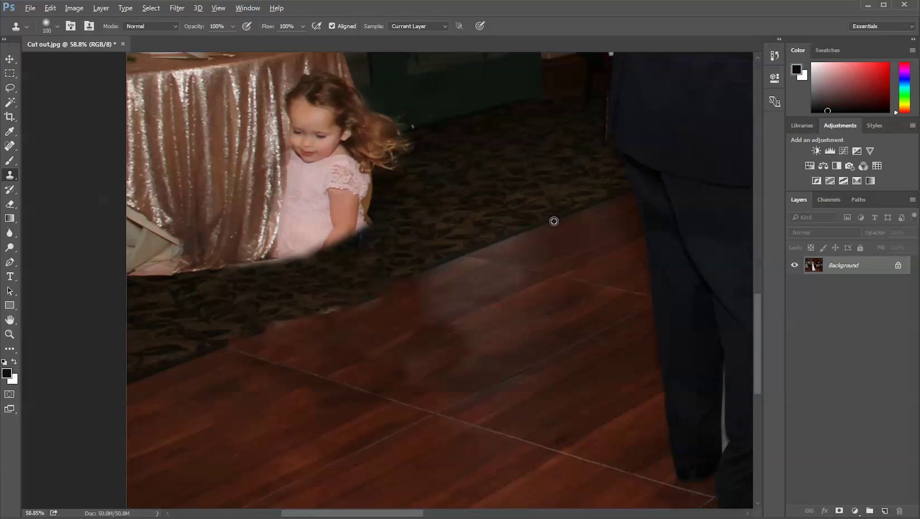
Rebuild the straight border between carpet and wood floor where the girl's legs were, cloning from the intact edge near the man
left_click_drag(417, 276, 366, 295)
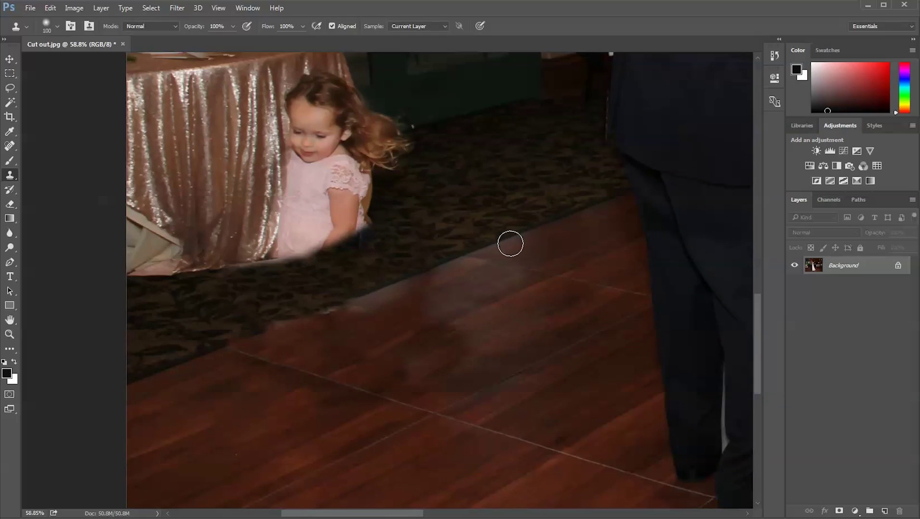
left_click(548, 225, "alt")
left_click_drag(302, 320, 256, 341)
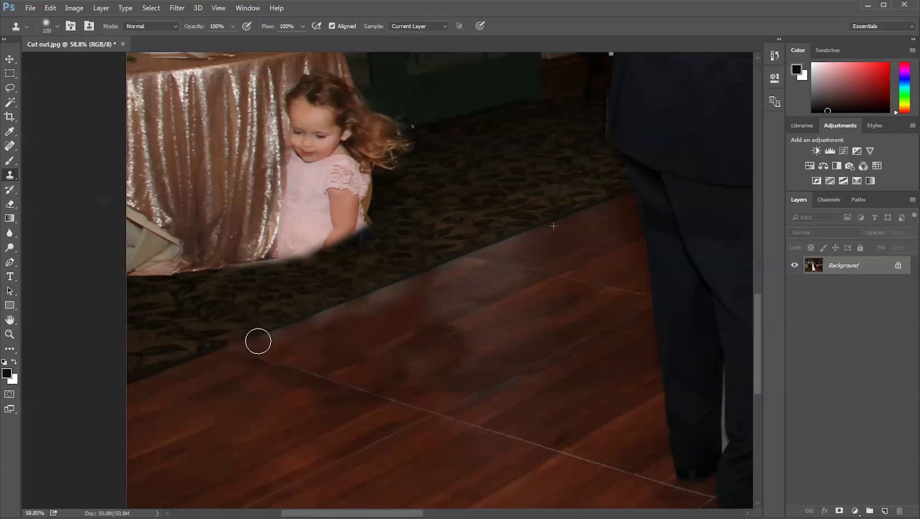
Clone the sequined tablecloth over the girl's face and upper body
scroll(455, 304, "up", 3)
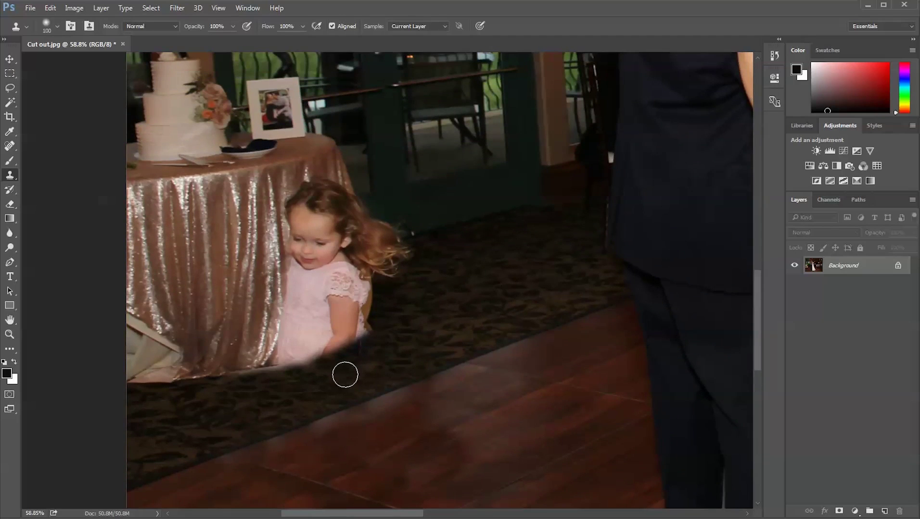
left_click(230, 246, "alt")
mouse_move(288, 270)
left_mouse_down()
mouse_move(287, 206)
mouse_move(321, 247)
mouse_move(328, 189)
mouse_move(315, 260)
mouse_move(270, 312)
mouse_move(314, 276)
mouse_move(345, 300)
mouse_move(319, 326)
mouse_move(361, 305)
mouse_move(368, 332)
left_mouse_up()
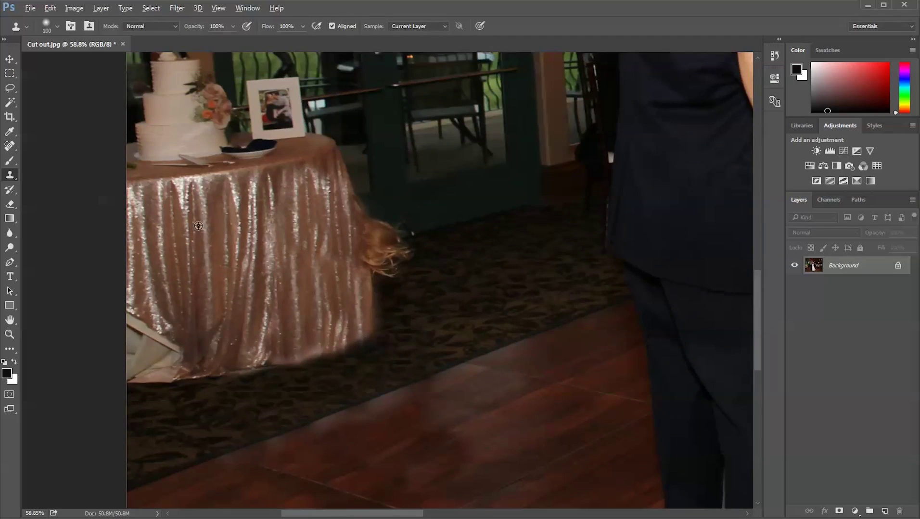
Clone carpet and the green door's lower edge over the girl's remaining hair beside the table
left_click(475, 279, "alt")
mouse_move(406, 253)
left_mouse_down()
mouse_move(386, 254)
mouse_move(377, 271)
left_mouse_up()
left_click_drag(390, 240, 403, 273)
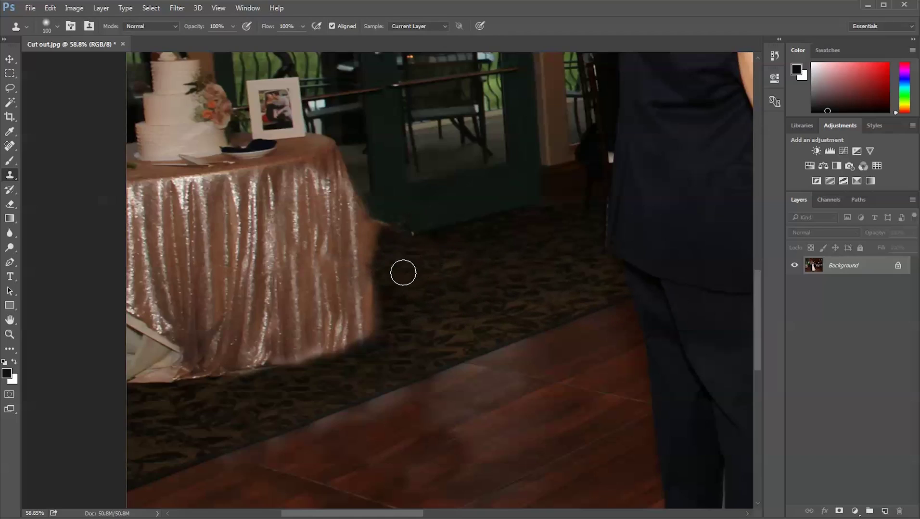
left_click(480, 194, "alt")
left_click_drag(398, 212, 380, 238)
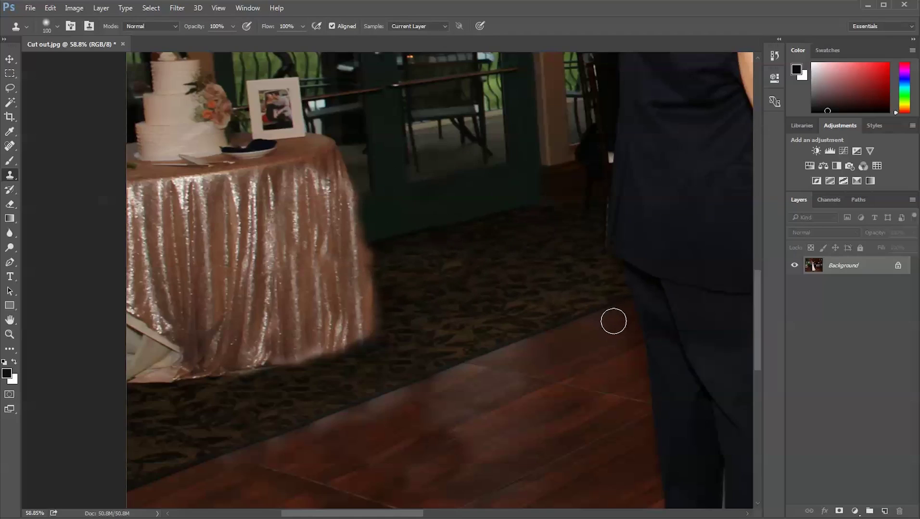
Clean up the tablecloth's side edge with cloned carpet and cover the beige fabric at its lower corner with cloned tablecloth
left_click(500, 302, "alt")
mouse_move(384, 327)
left_mouse_down()
mouse_move(370, 241)
mouse_move(386, 326)
left_mouse_up()
left_click(518, 287, "alt")
left_click(200, 281, "alt")
mouse_move(164, 380)
left_mouse_down()
mouse_move(145, 318)
mouse_move(159, 375)
left_mouse_up()
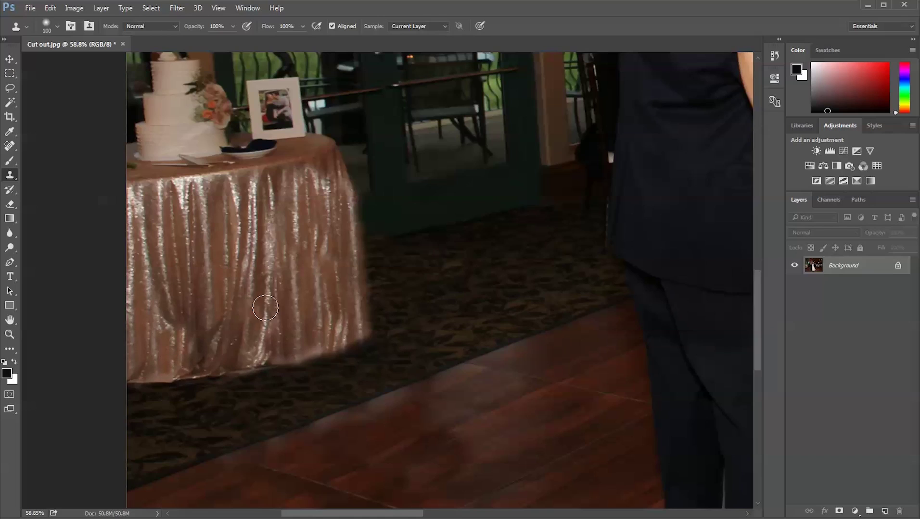
key("z")
key("ctrl+0")
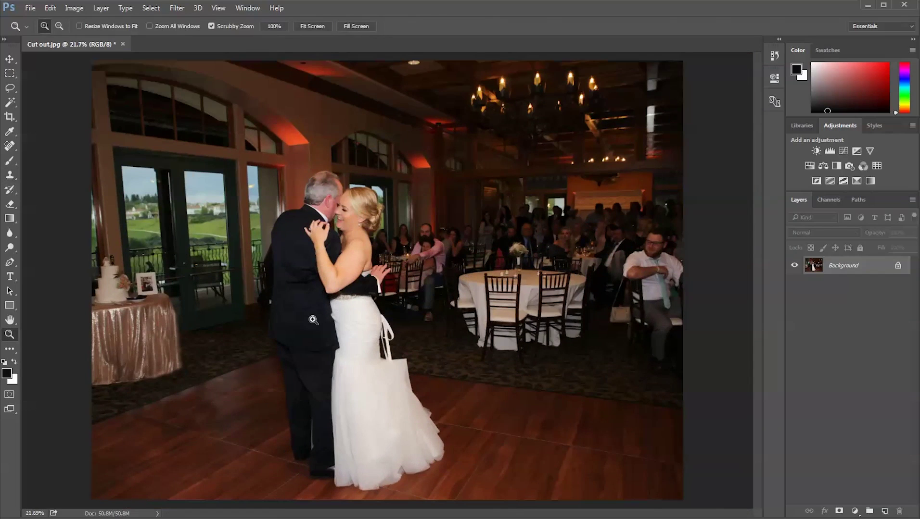